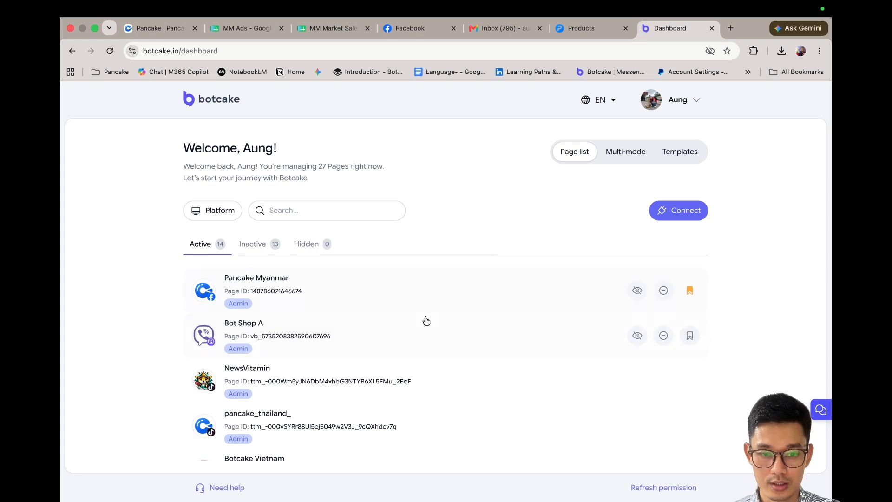
# - Start connecting a new channel from the page list and choose Telegram as the platform
pyautogui.scroll(-7, 425, 320)
pyautogui.scroll(5, 426, 318)
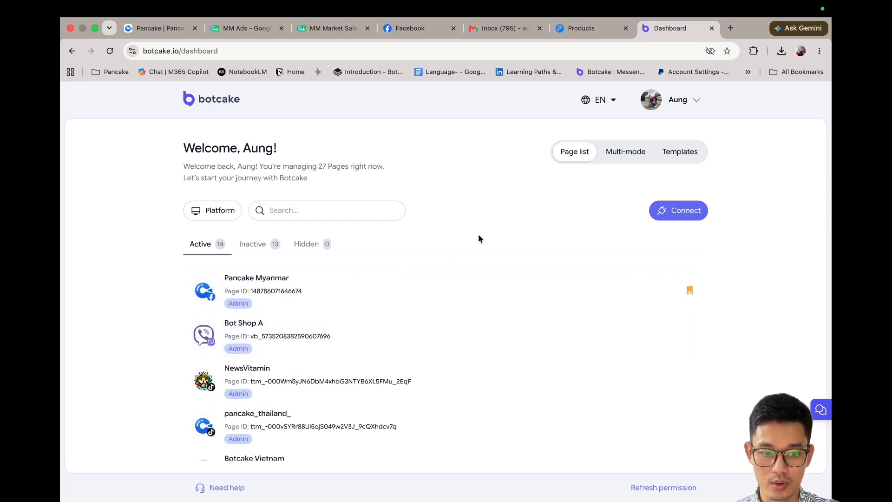
pyautogui.click(660, 212)
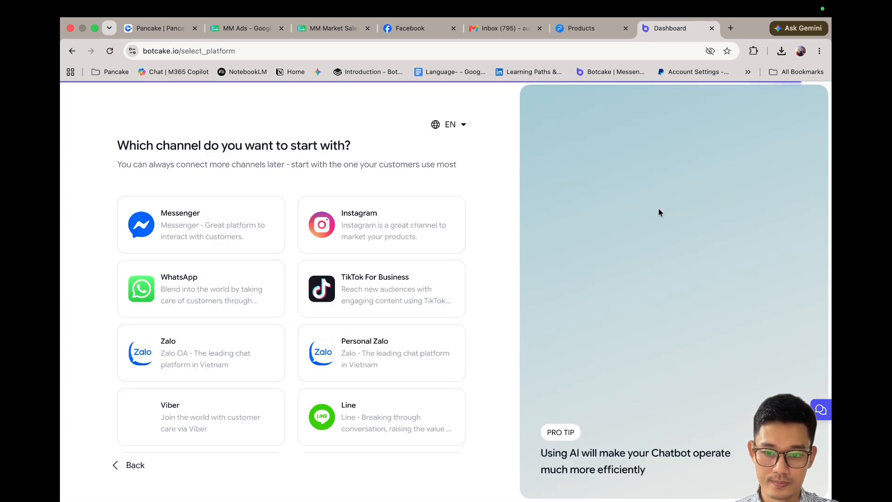
pyautogui.scroll(-2, 385, 368)
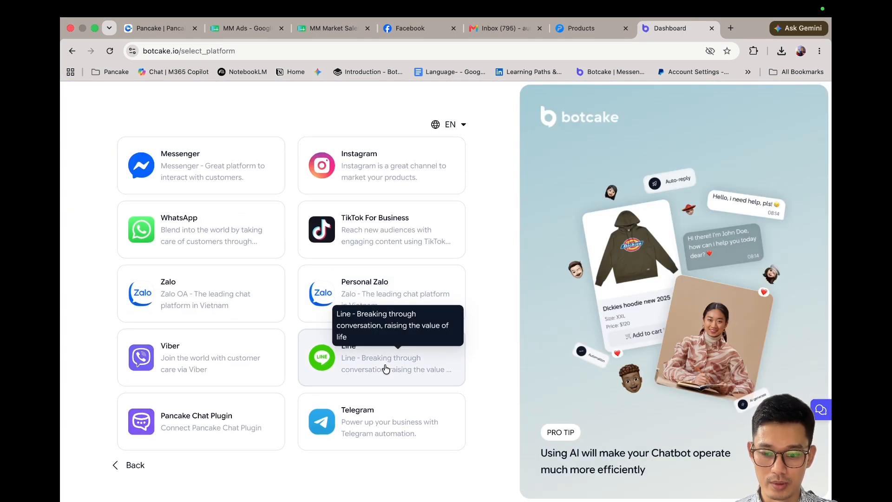
pyautogui.click(372, 425)
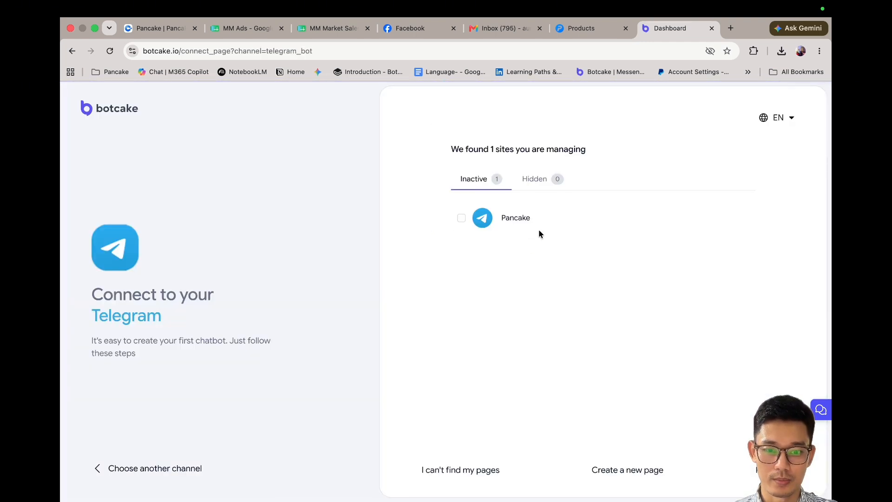
# - Begin creating a new Telegram page with the option to create a new bot, leaving the Pancake bot unselected
pyautogui.click(460, 217)
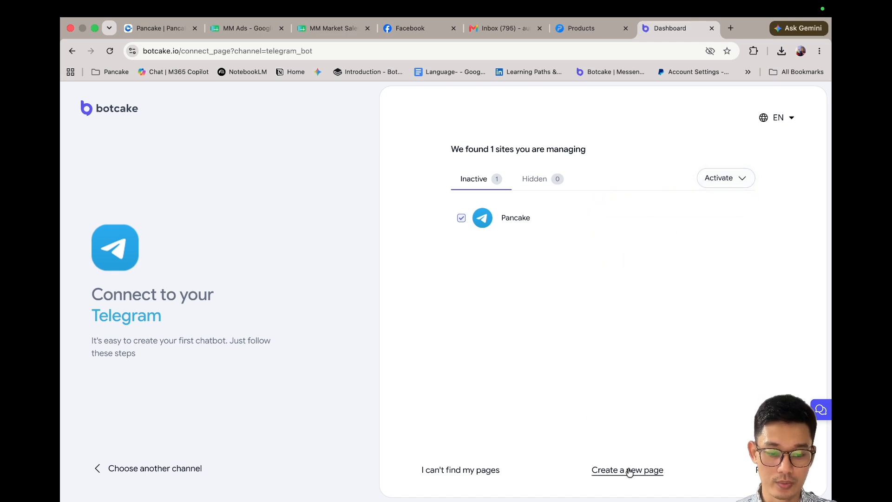
pyautogui.click(461, 219)
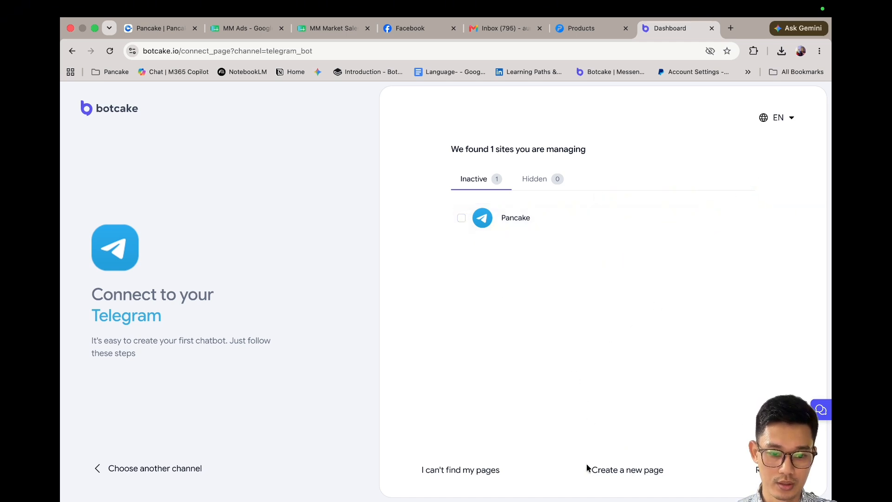
pyautogui.click(602, 470)
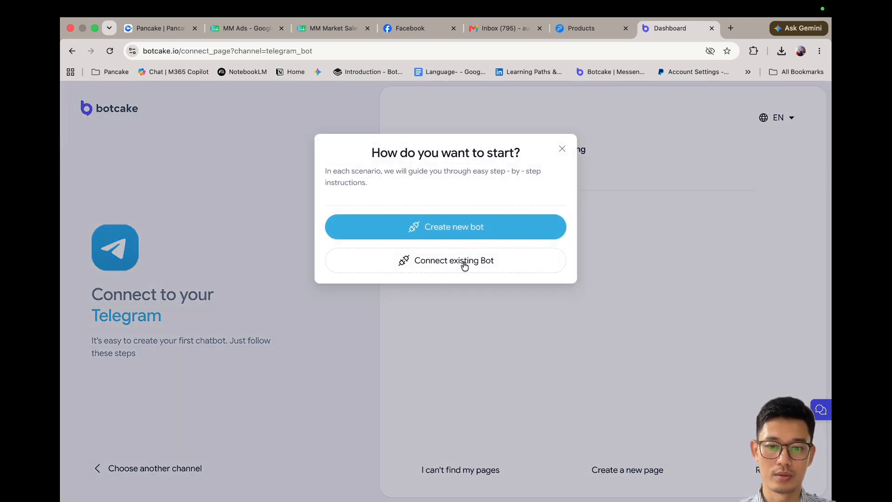
pyautogui.click(460, 228)
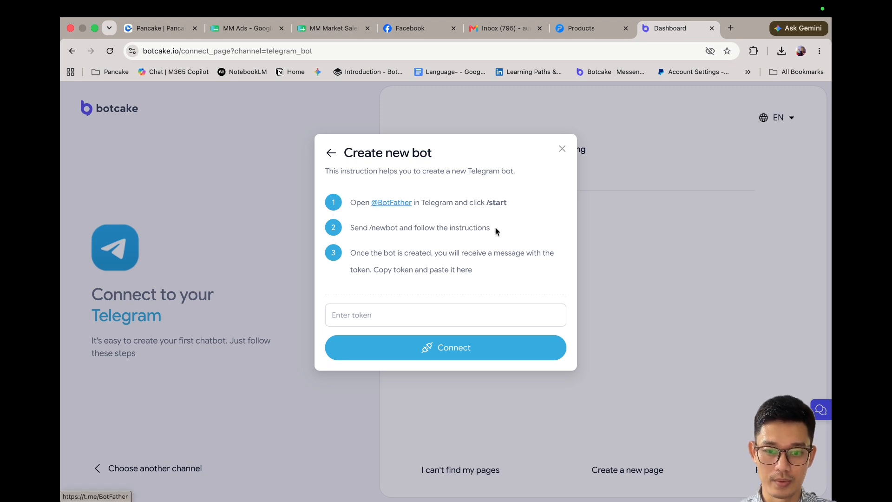
# - Read the new bot instructions, including the /start and /newbot commands and the field for the token
pyautogui.moveTo(486, 203); pyautogui.dragTo(511, 208)
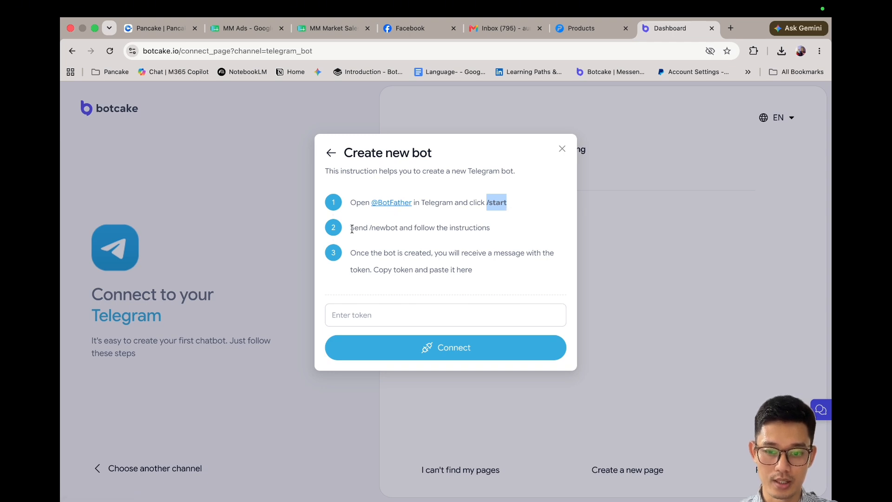
pyautogui.moveTo(355, 229); pyautogui.dragTo(367, 231)
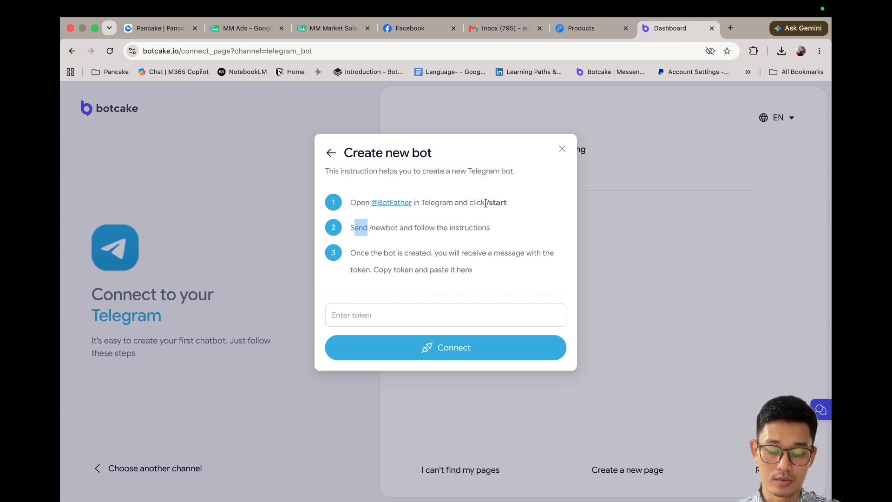
pyautogui.moveTo(486, 203); pyautogui.dragTo(495, 203)
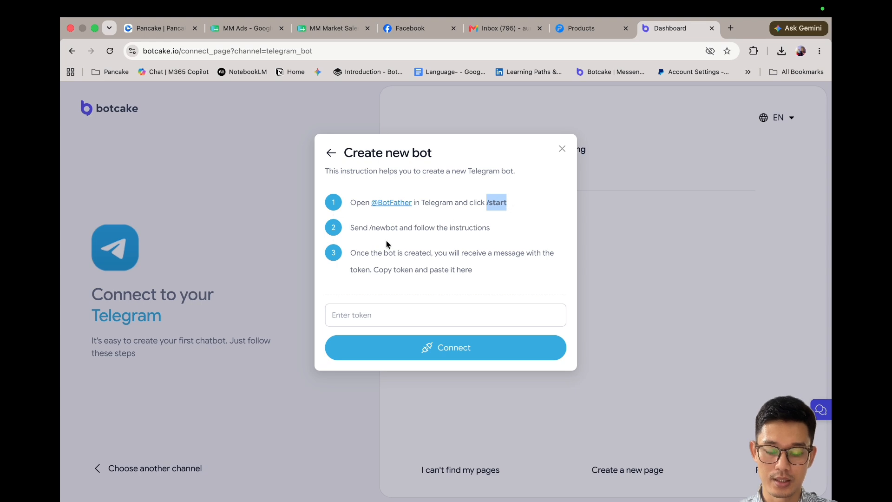
pyautogui.moveTo(369, 228); pyautogui.dragTo(399, 231)
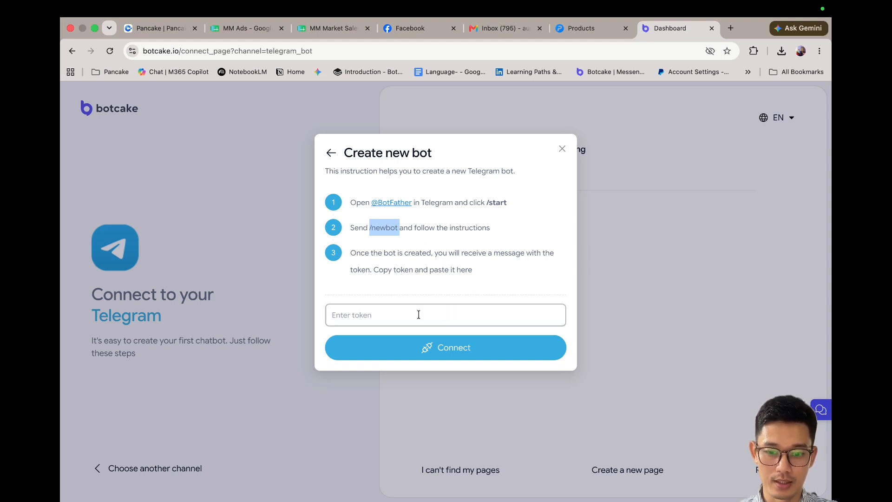
pyautogui.click(405, 319)
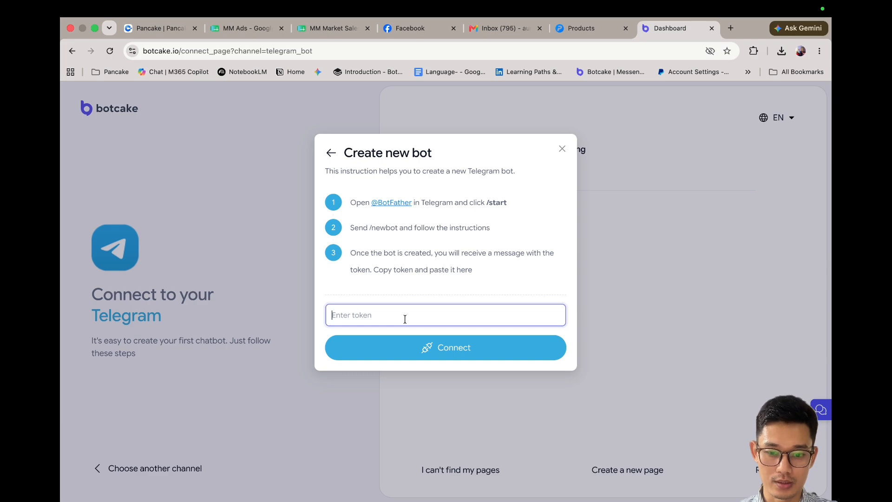
pyautogui.click(397, 203)
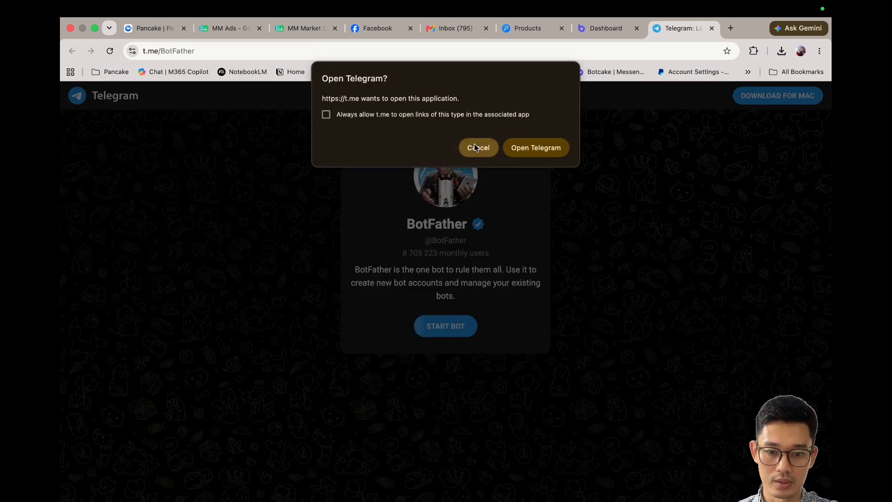
pyautogui.click(475, 147)
pyautogui.click(444, 330)
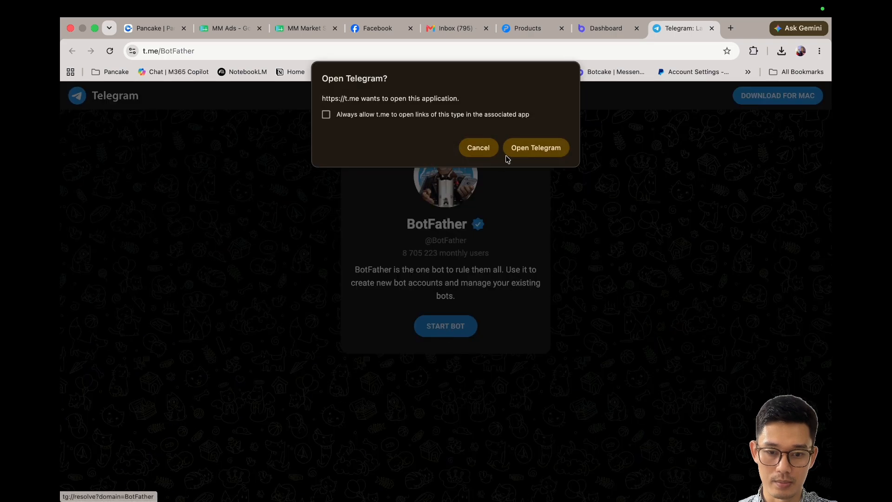
pyautogui.click(521, 149)
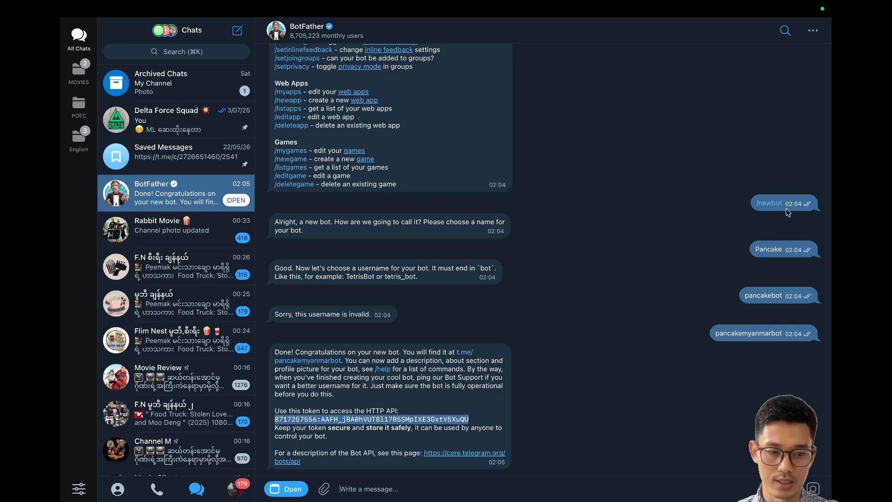
# - Review the BotFather conversation from /start through the /newbot request, the bot name prompt and the username prompts
pyautogui.scroll(3, 639, 208)
pyautogui.scroll(7, 639, 209)
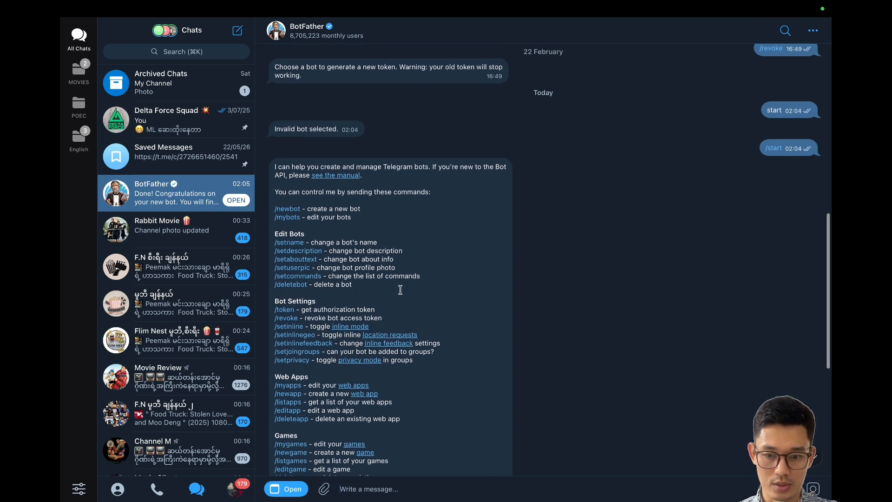
pyautogui.scroll(-3, 400, 288)
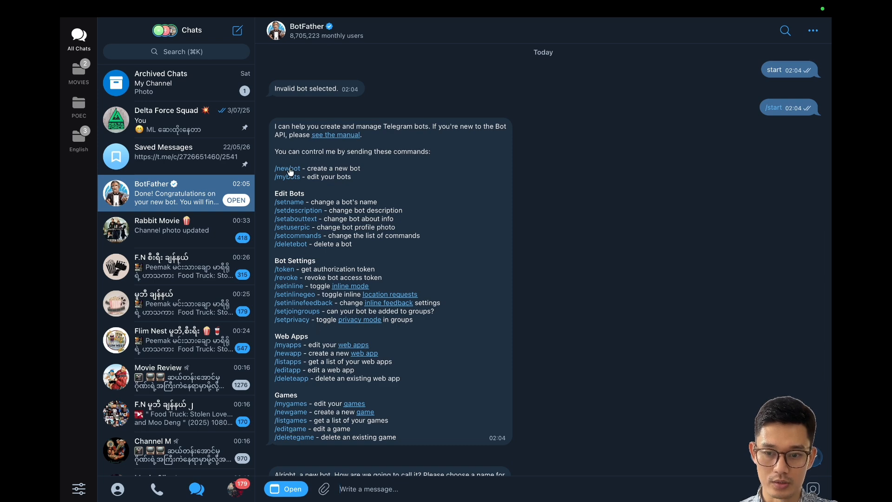
pyautogui.scroll(-1, 374, 258)
pyautogui.scroll(-2, 373, 258)
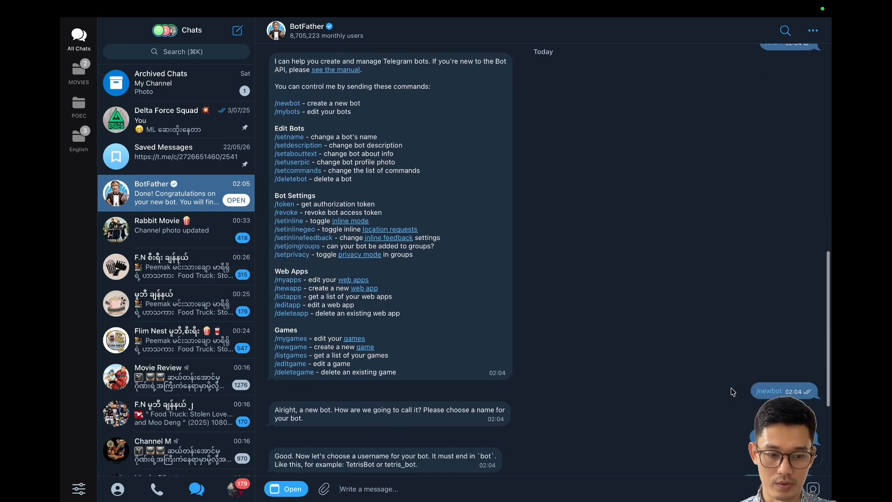
pyautogui.scroll(-4, 646, 401)
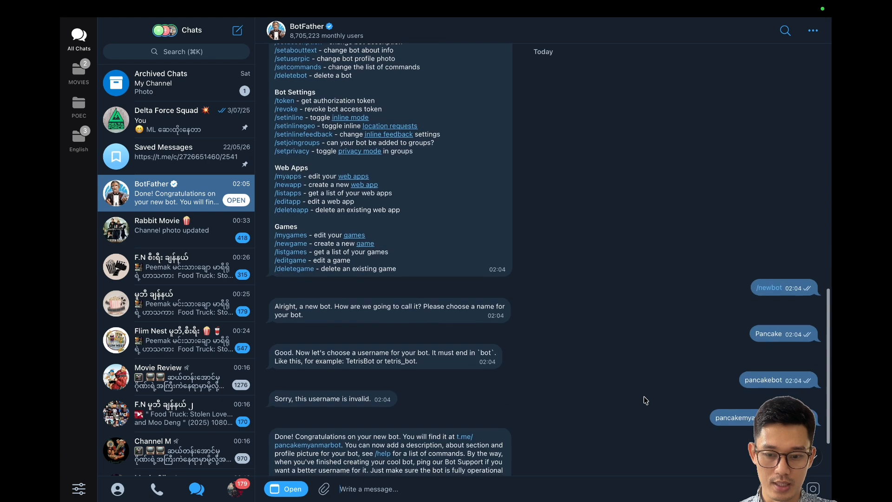
pyautogui.moveTo(276, 307); pyautogui.dragTo(306, 317)
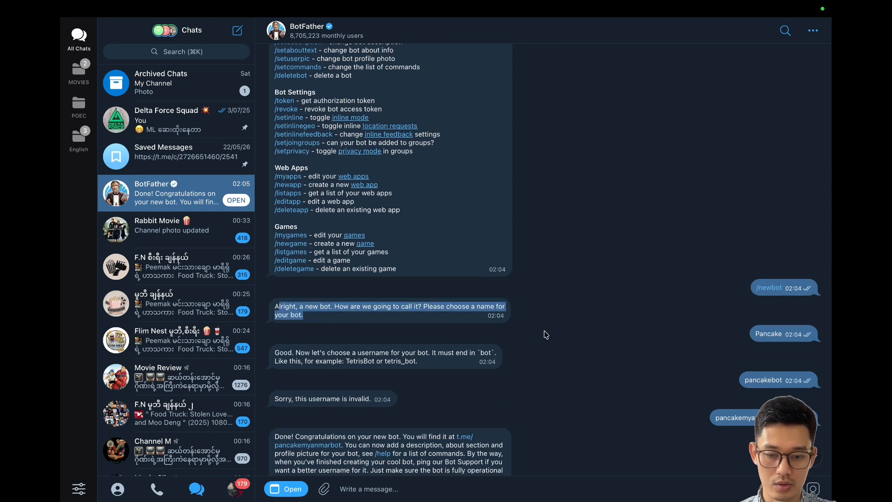
pyautogui.scroll(-1, 576, 346)
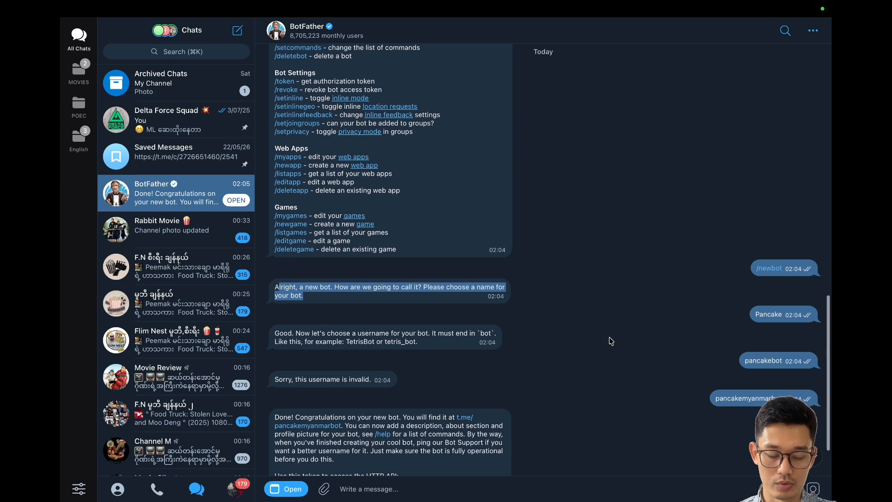
pyautogui.scroll(-2, 611, 341)
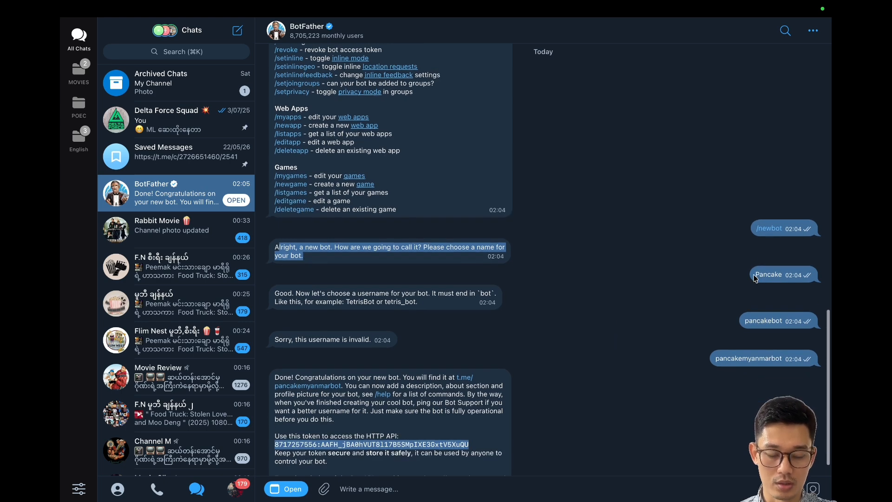
pyautogui.click(781, 274)
pyautogui.click(782, 274)
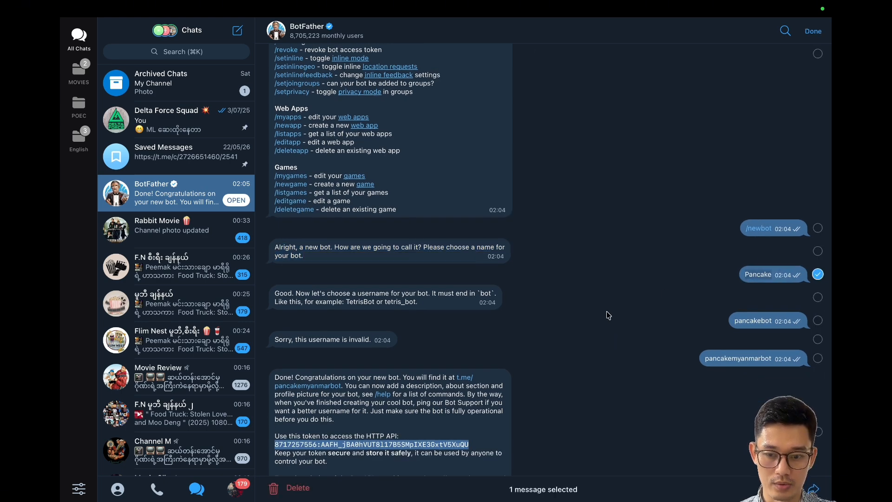
pyautogui.scroll(-1, 609, 315)
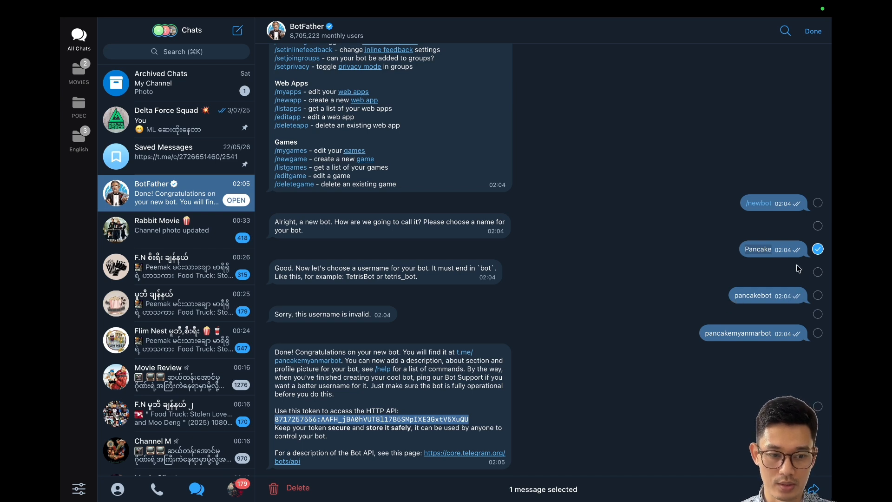
pyautogui.click(817, 250)
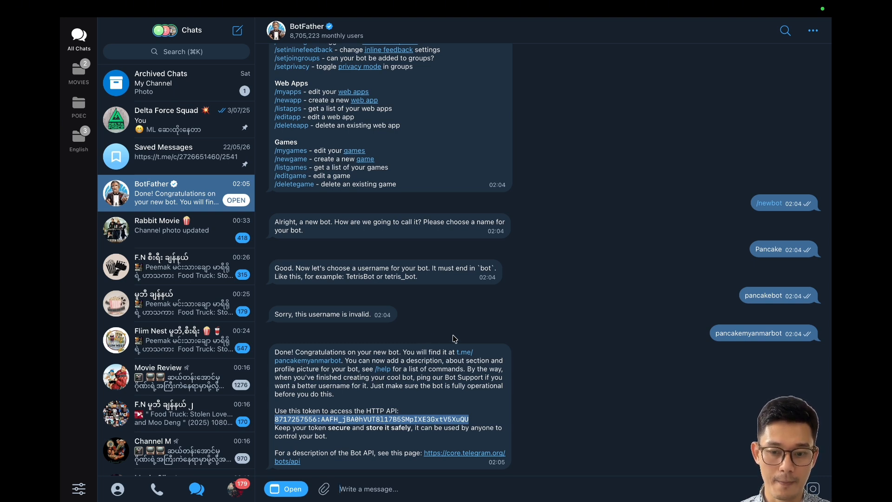
# - Read BotFather's final confirmation message and copy the bot's HTTP API token from it
pyautogui.scroll(-2, 697, 339)
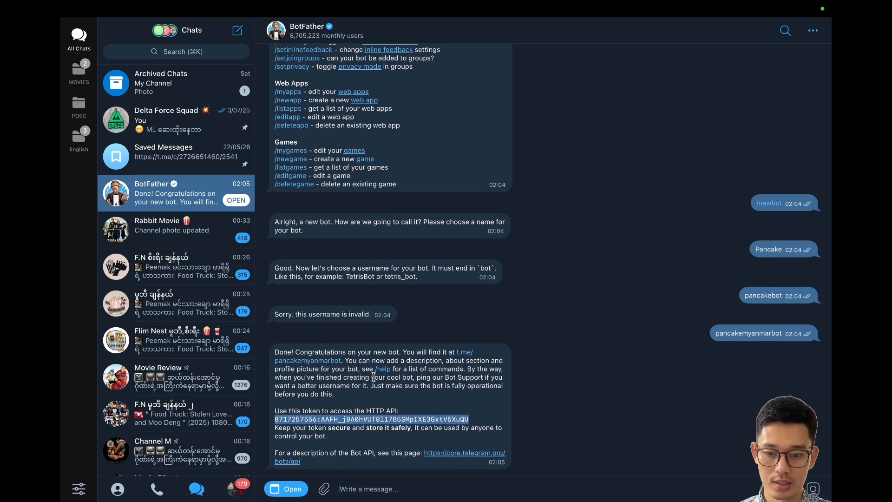
pyautogui.moveTo(279, 352); pyautogui.dragTo(454, 392)
pyautogui.click(467, 407)
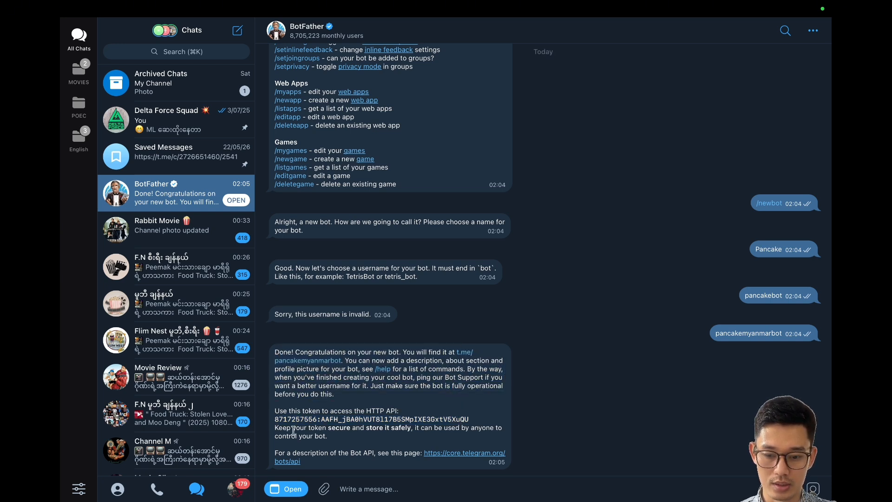
pyautogui.moveTo(274, 420); pyautogui.dragTo(474, 419)
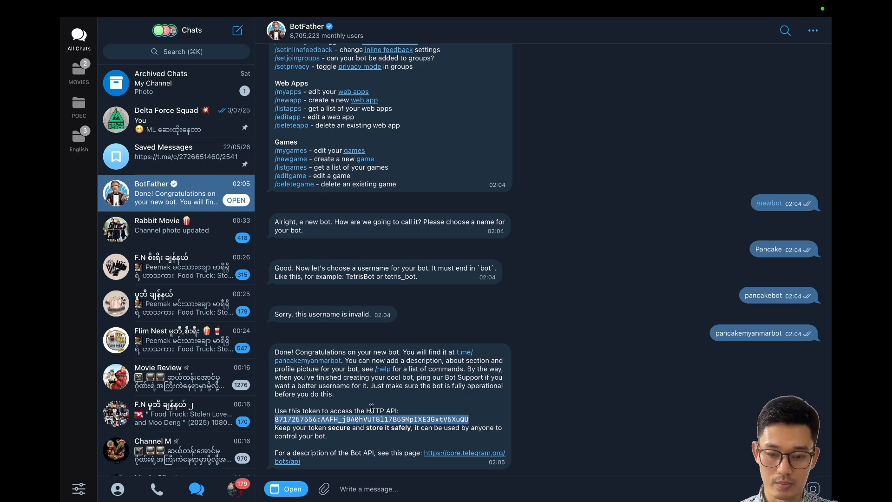
# - Switch back to Botcake, paste the bot token into the new bot's token field, and close the dialog without connecting
pyautogui.hotkey('ctrl', 'Left')
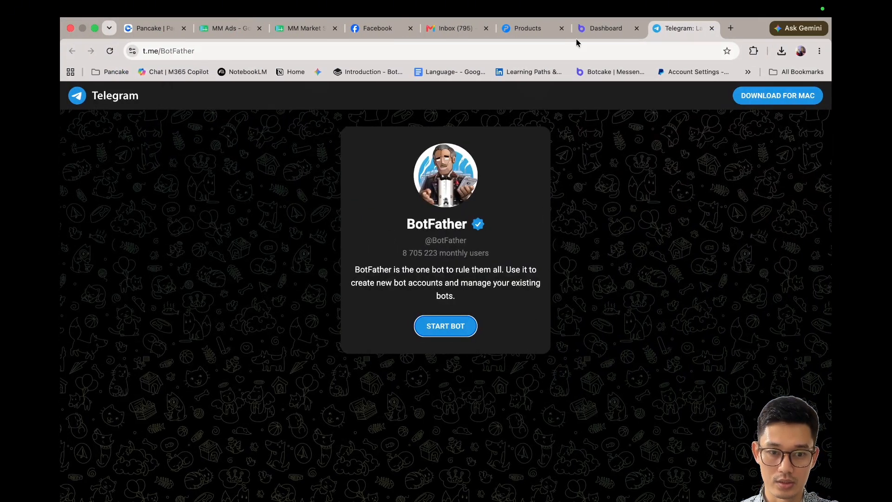
pyautogui.click(605, 28)
pyautogui.click(387, 312)
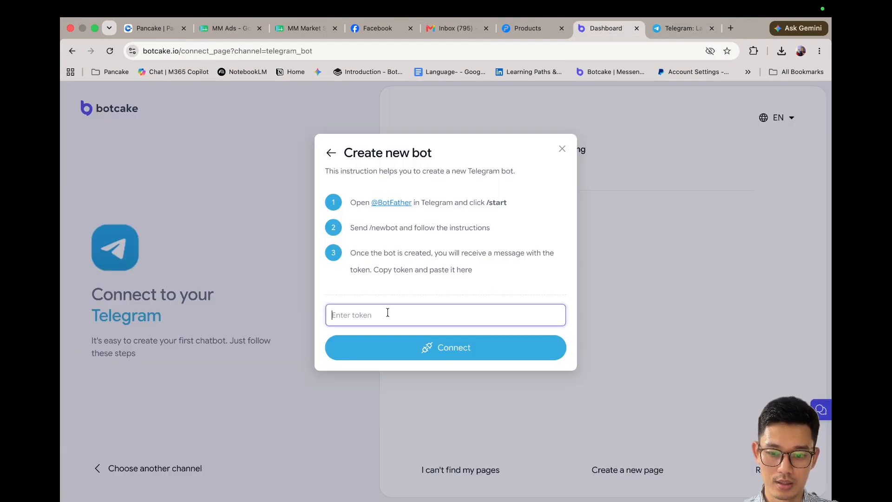
pyautogui.press('super+v')
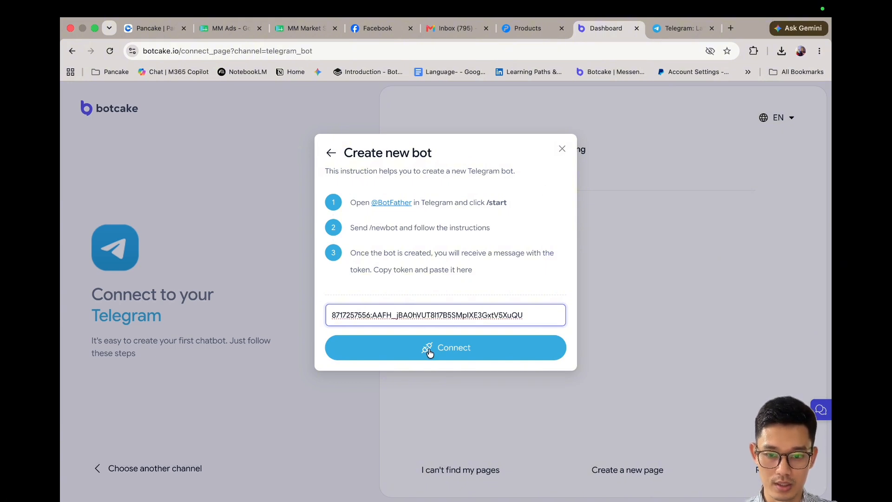
pyautogui.click(563, 148)
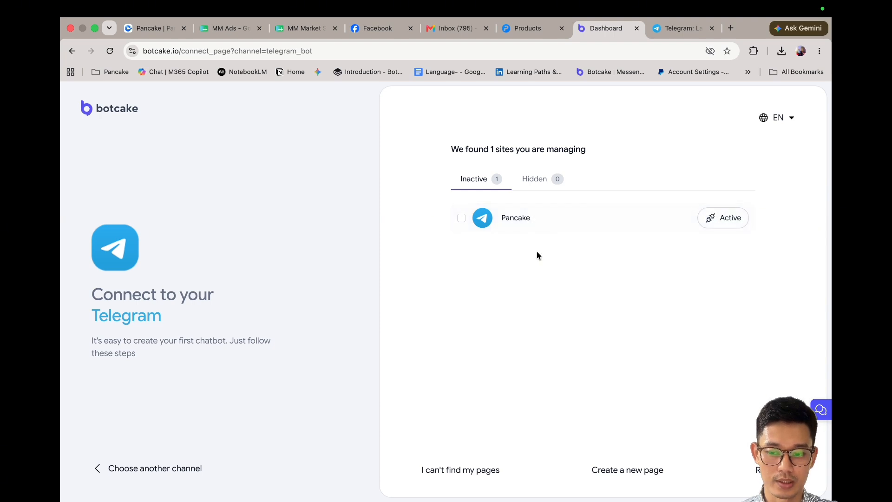
# - Activate the inactive Pancake Telegram bot and expand the Automation options on its home page
pyautogui.click(704, 219)
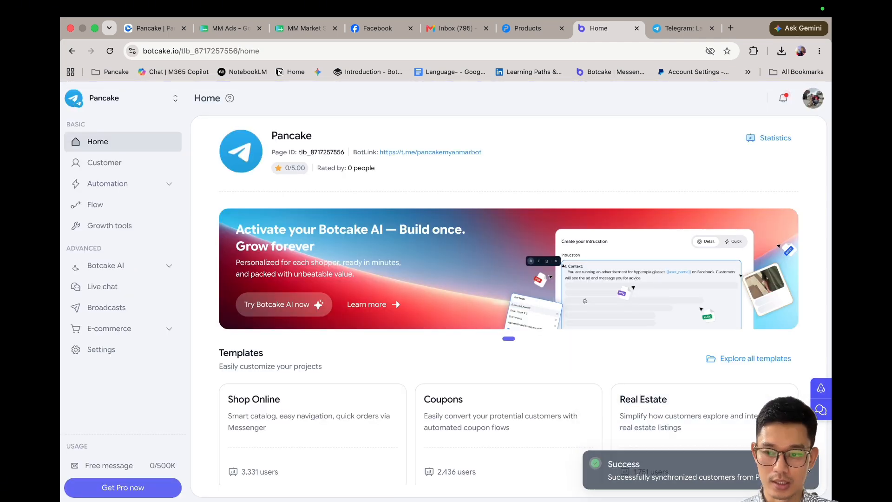
pyautogui.click(159, 181)
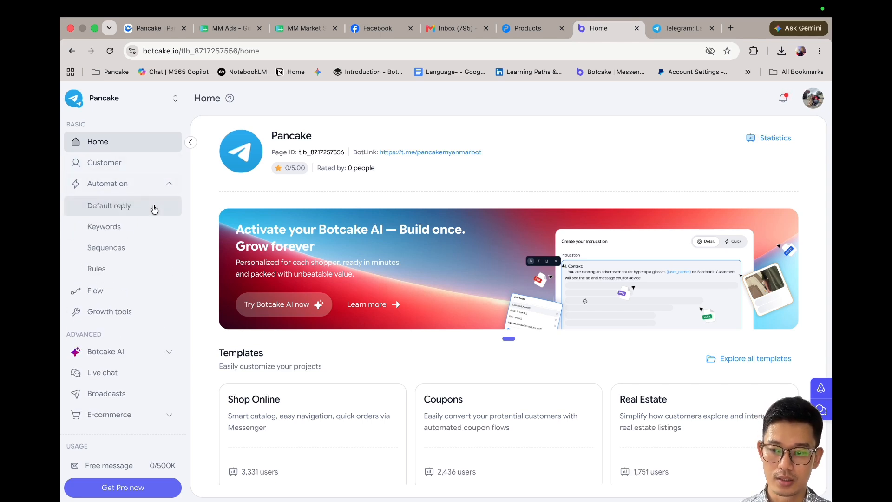
# - View the bot's Default reply page and open the Keywords page
pyautogui.click(132, 211)
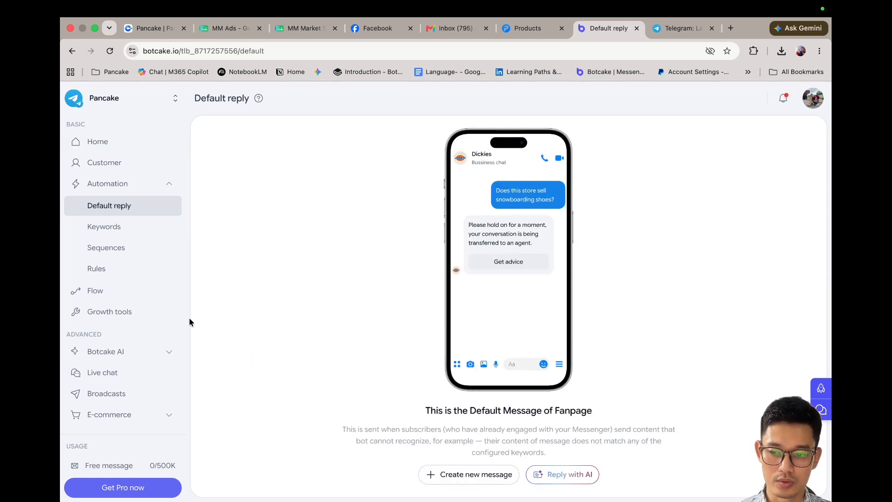
pyautogui.click(123, 231)
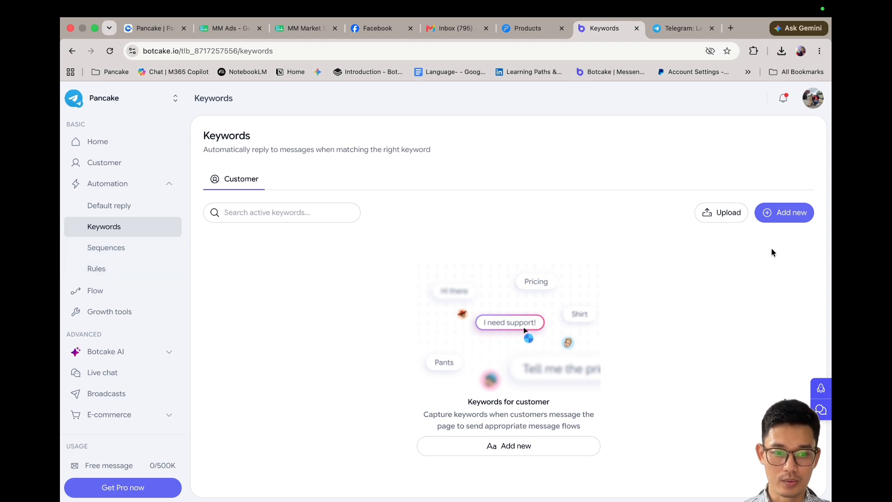
# - Draft a new keyword rule using the Contains & not contains condition with Hi as the contained keyword, and discard it without saving
pyautogui.click(764, 215)
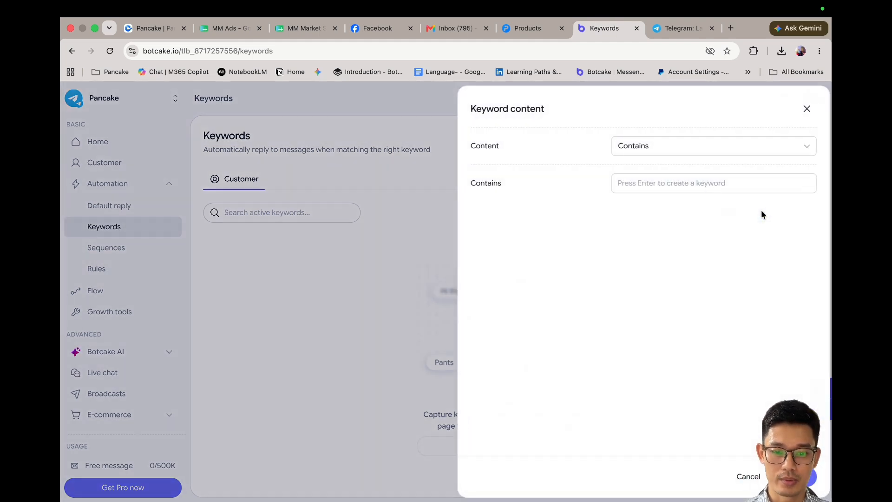
pyautogui.click(648, 145)
pyautogui.click(648, 145)
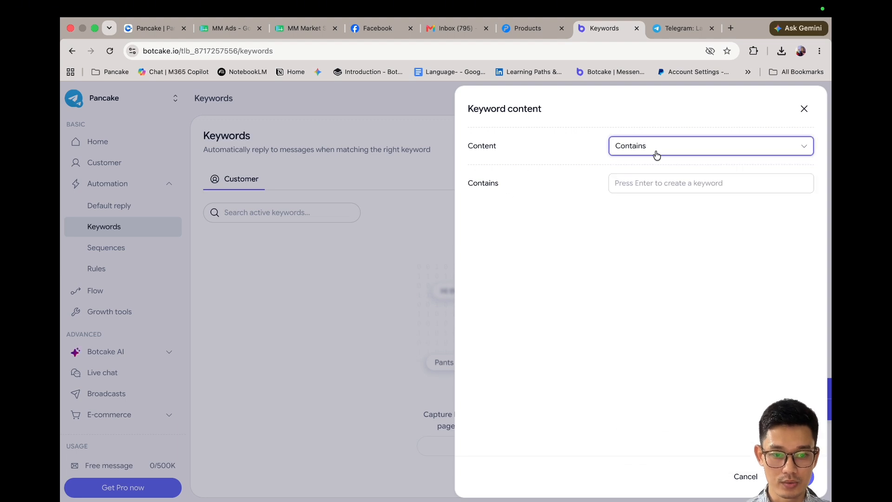
pyautogui.click(655, 152)
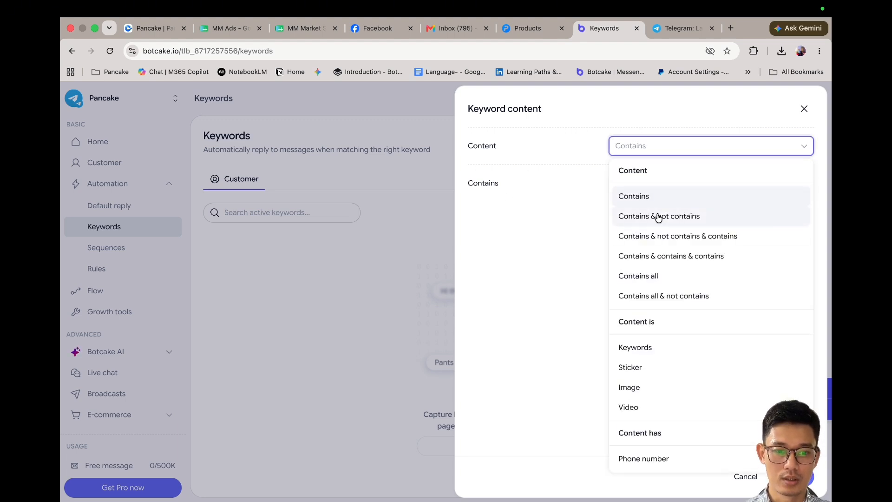
pyautogui.click(659, 217)
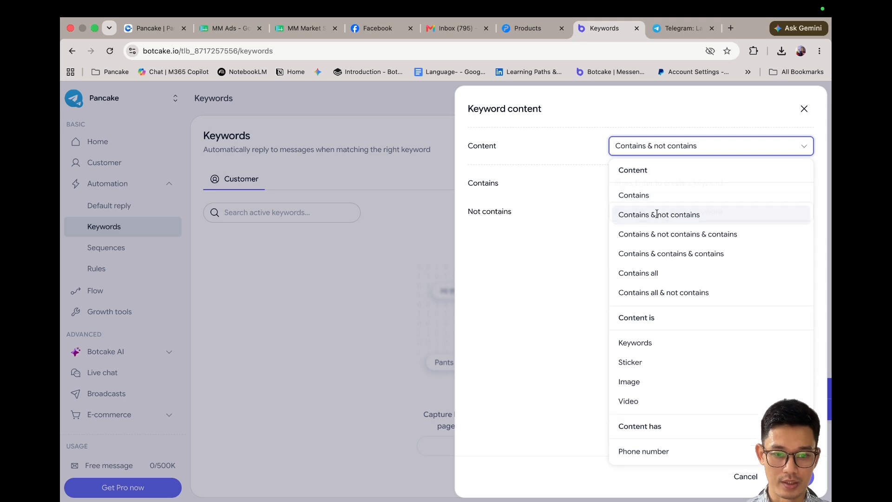
pyautogui.click(666, 183)
pyautogui.write('Hi')
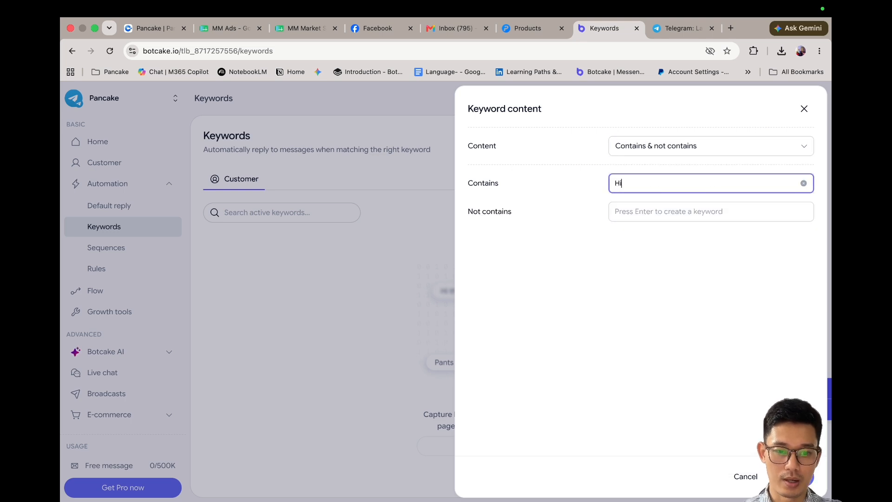
pyautogui.press('Return')
pyautogui.click(661, 211)
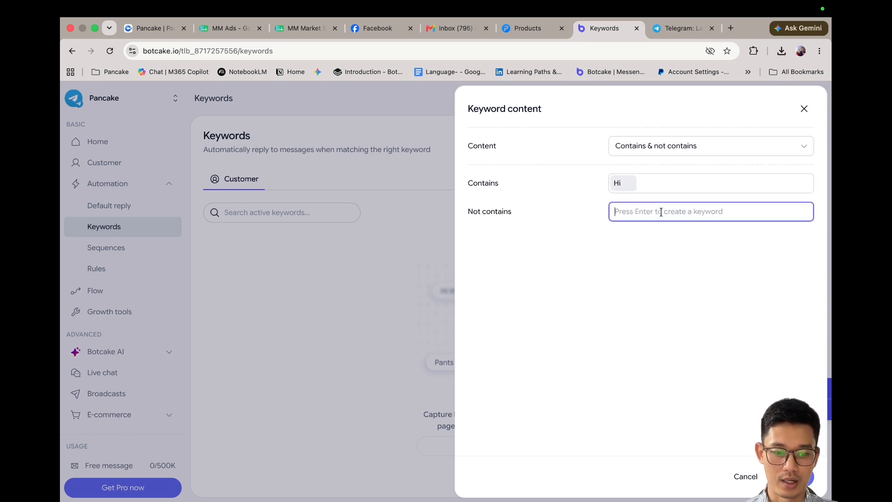
pyautogui.click(738, 474)
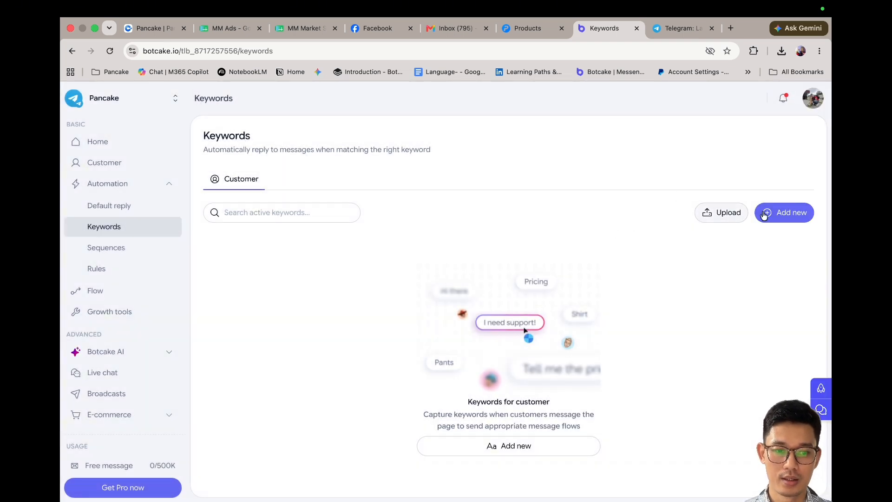
# - Examine the available content conditions for a new keyword rule and close the form without choosing one
pyautogui.click(785, 213)
pyautogui.click(655, 148)
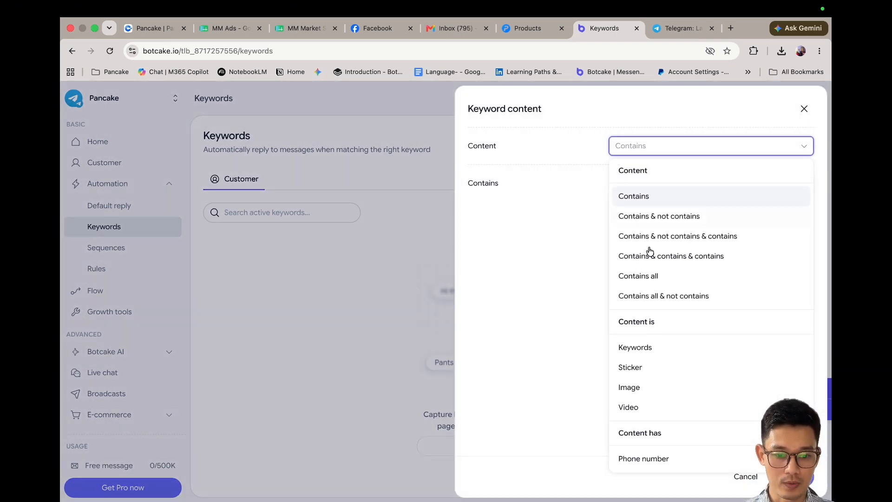
pyautogui.scroll(-2, 658, 399)
pyautogui.scroll(2, 658, 398)
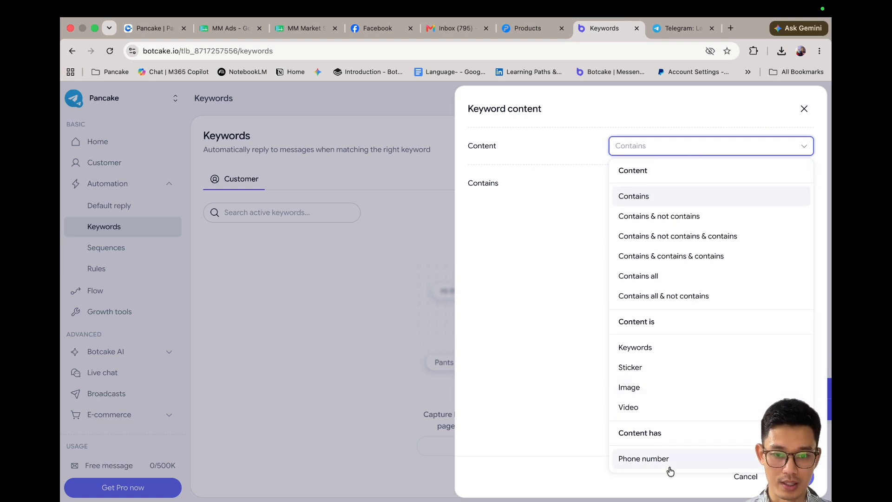
pyautogui.click(253, 323)
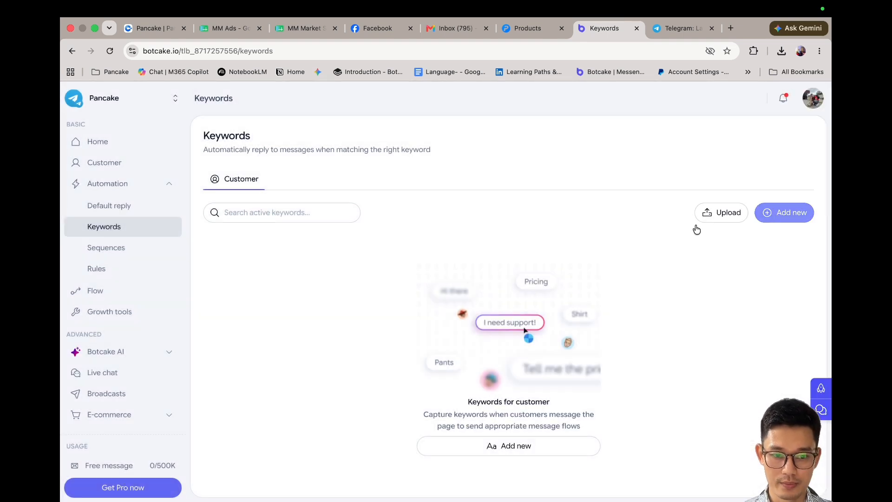
# - View the Sequences, Rules and Flow pages of the Pancake bot
pyautogui.click(132, 253)
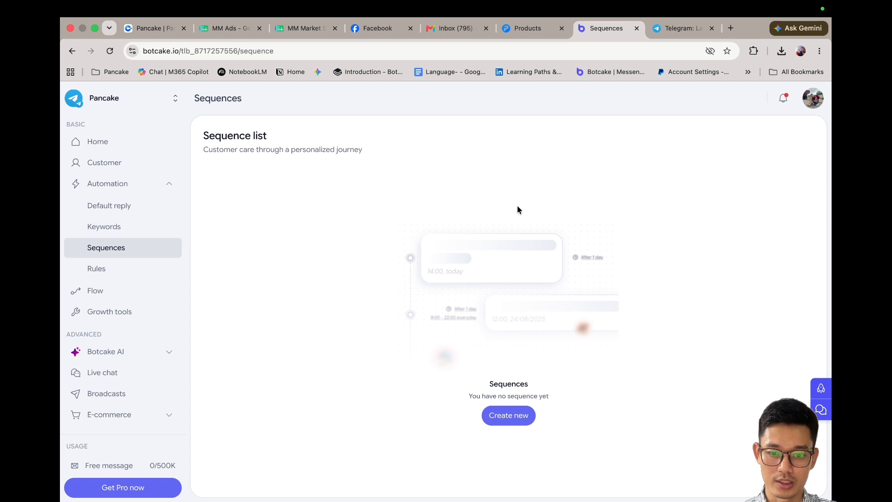
pyautogui.click(122, 268)
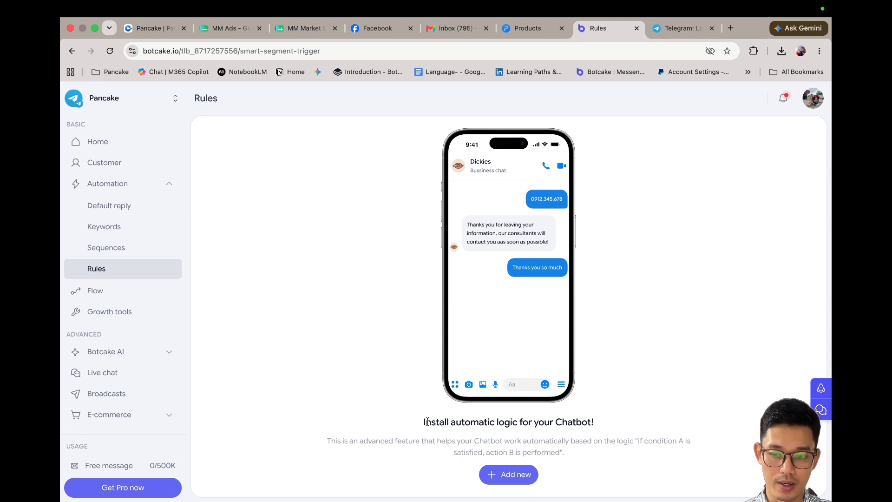
pyautogui.click(105, 291)
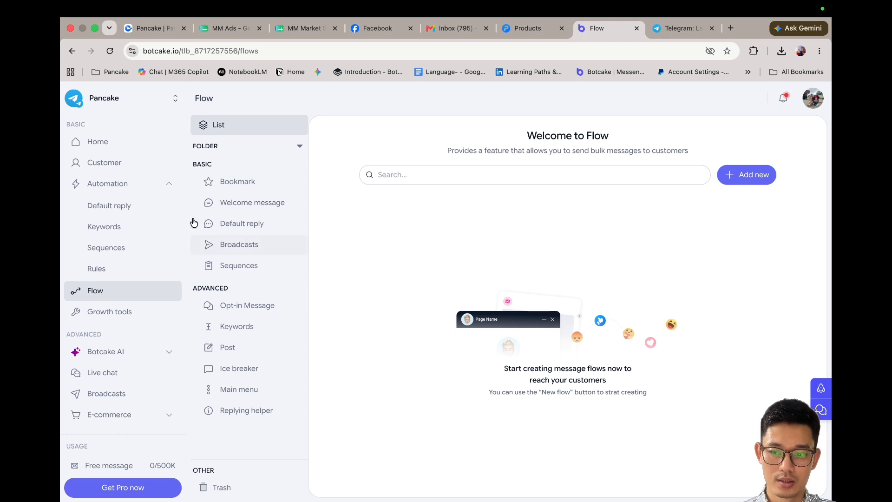
# - Create a new message for the bot's Default reply
pyautogui.click(121, 205)
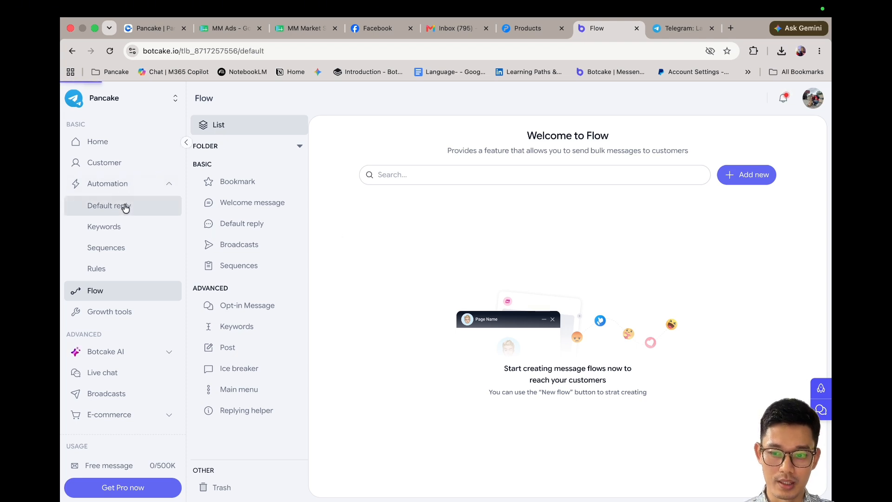
pyautogui.click(475, 475)
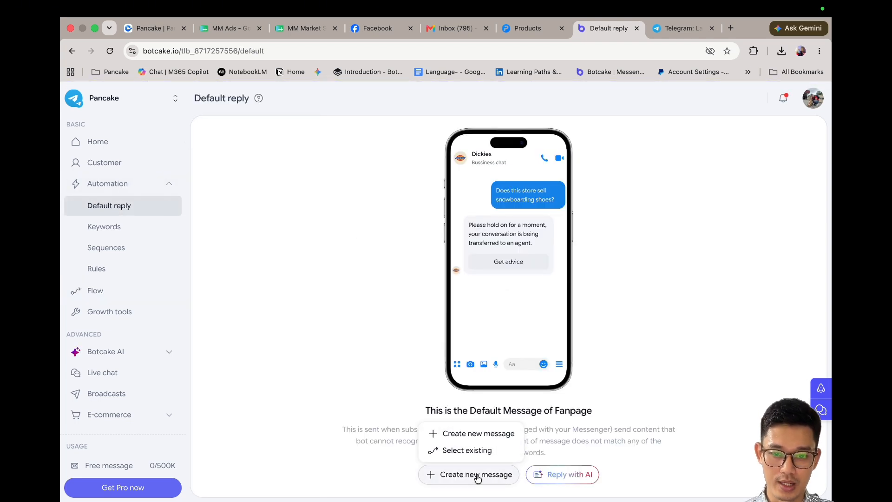
pyautogui.click(456, 440)
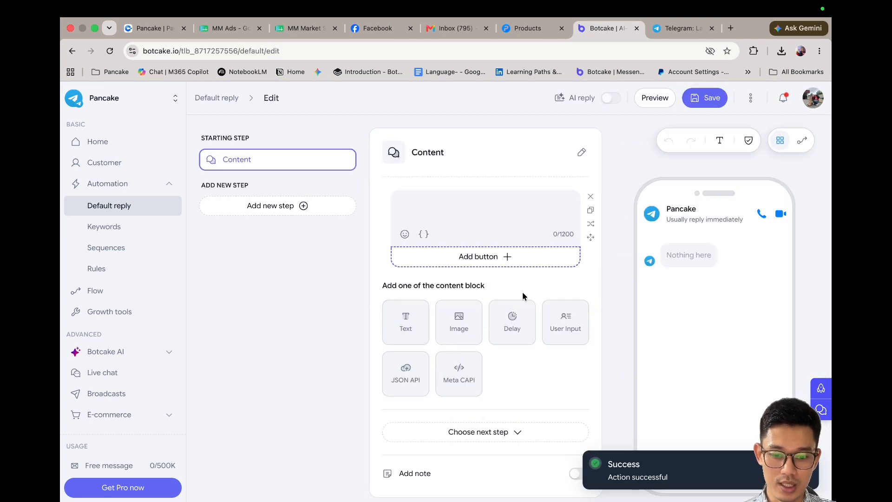
# - Look at starting another flow as the default reply's next step and cancel the flow selection
pyautogui.click(488, 434)
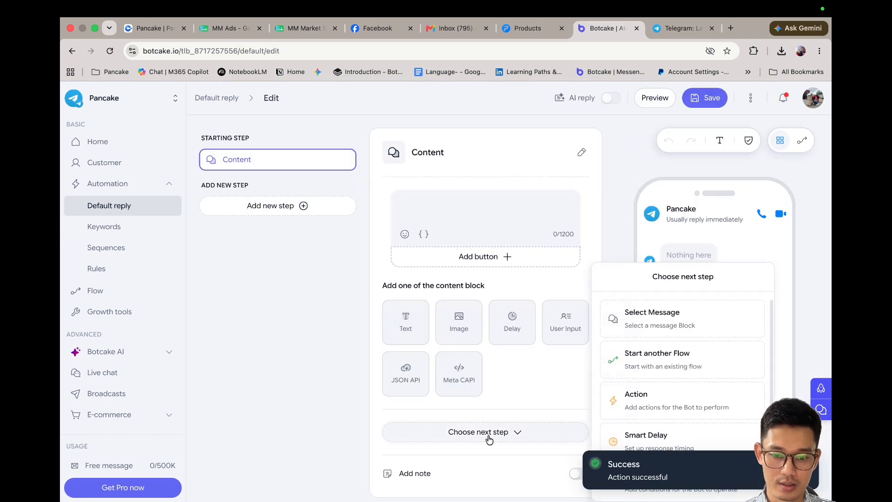
pyautogui.click(666, 367)
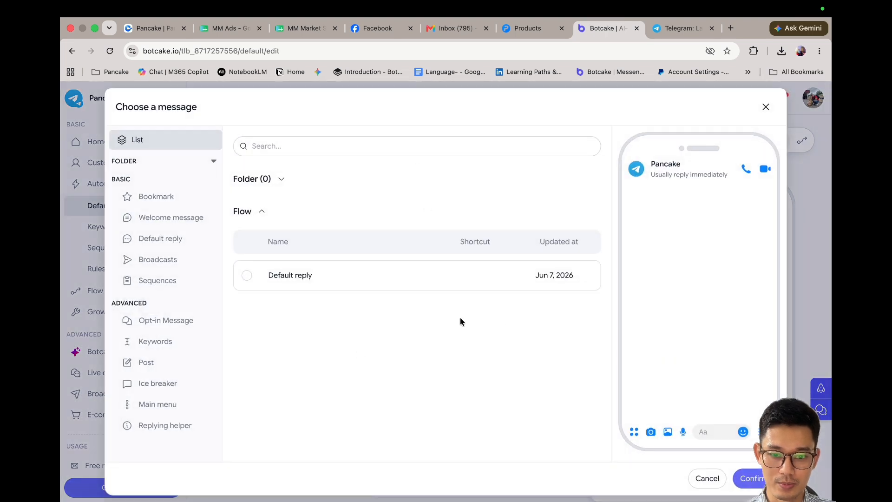
pyautogui.click(707, 478)
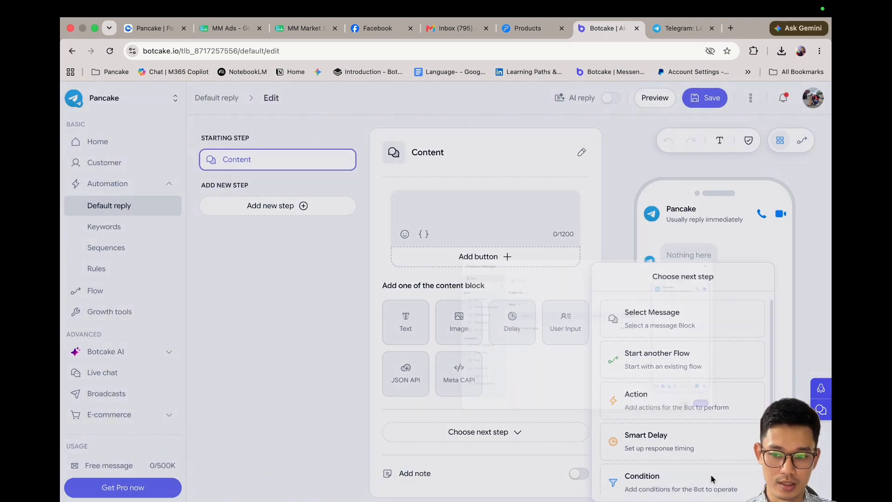
# - Review the Flow list and the Messenger Ref URL, QR code and All categories of the growth tools
pyautogui.click(95, 290)
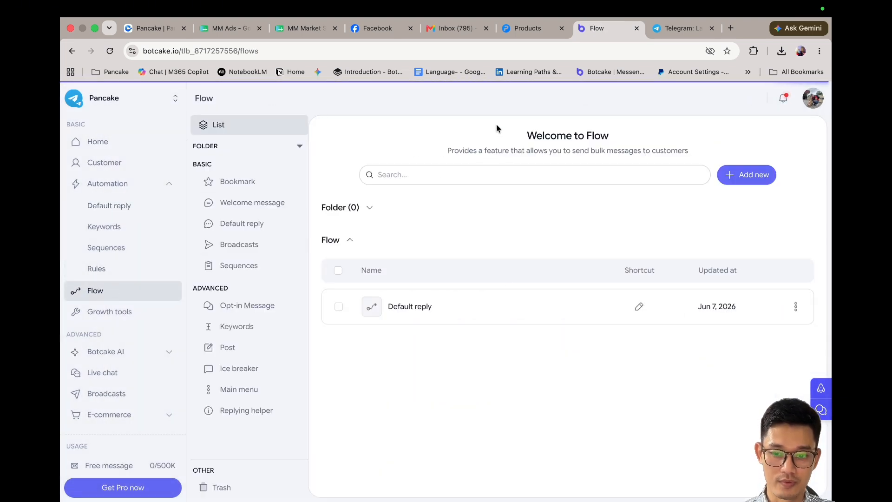
pyautogui.click(125, 312)
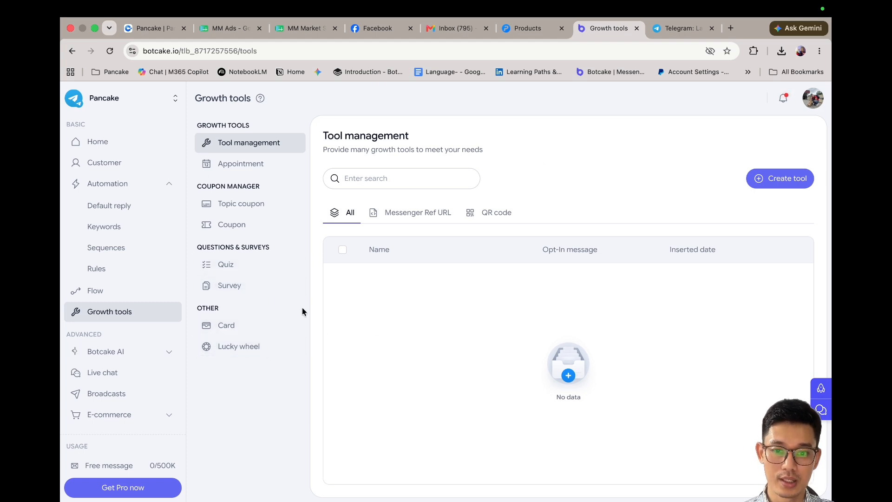
pyautogui.click(424, 214)
pyautogui.click(485, 212)
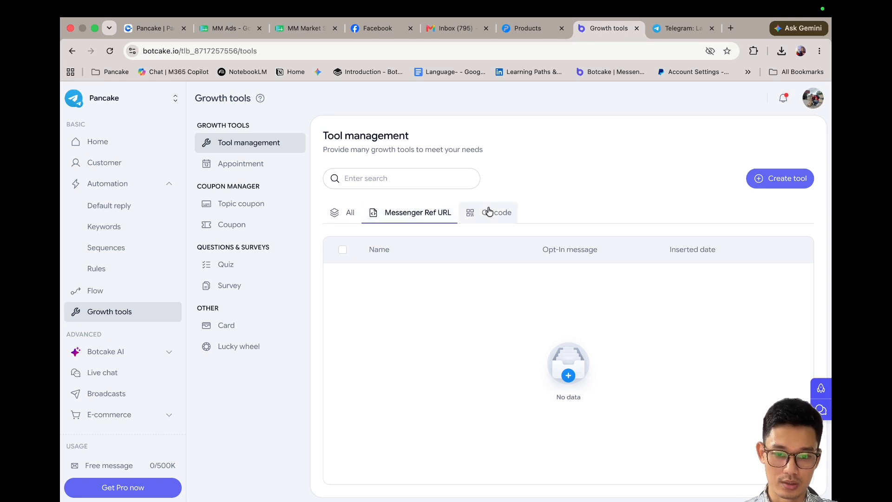
pyautogui.click(342, 215)
# - Look through the Botcake AI section's Statistics, including token usage, and its Knowledge source and General pages
pyautogui.click(126, 352)
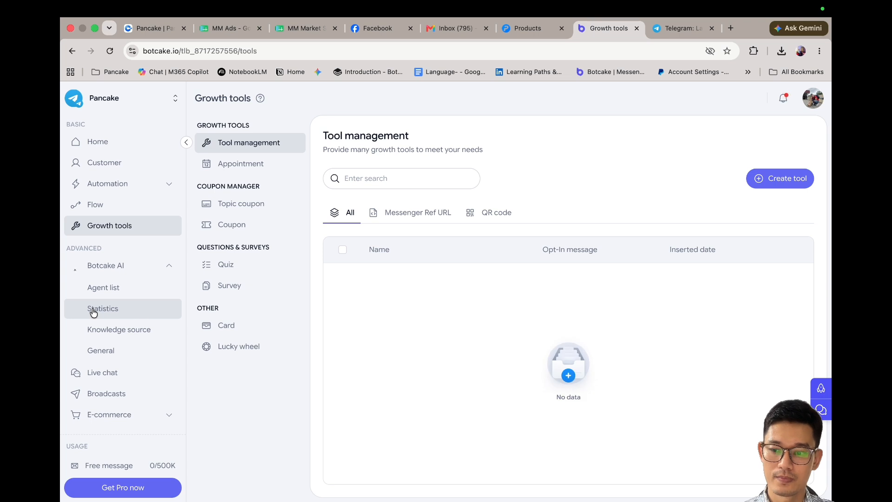
pyautogui.click(129, 316)
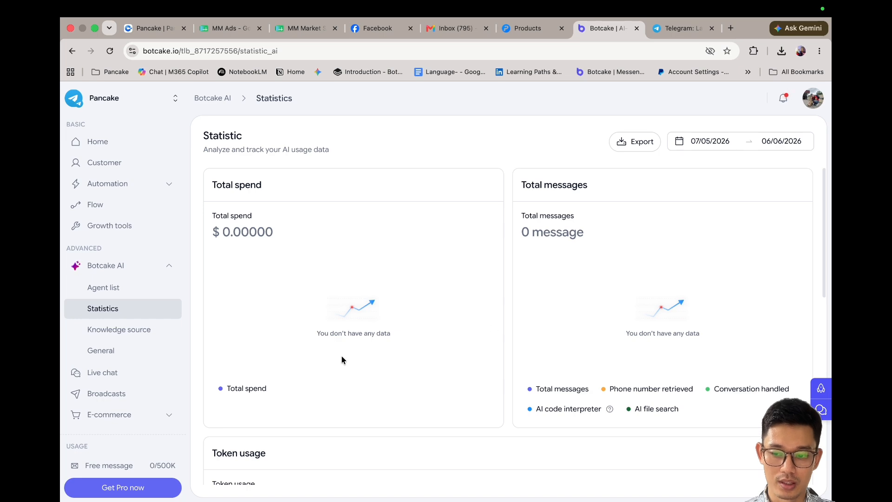
pyautogui.scroll(-7, 452, 321)
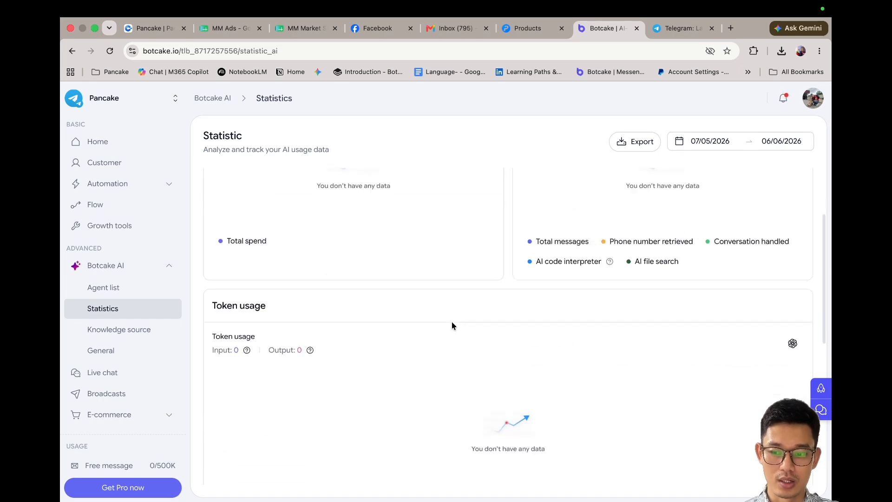
pyautogui.click(135, 329)
pyautogui.click(112, 351)
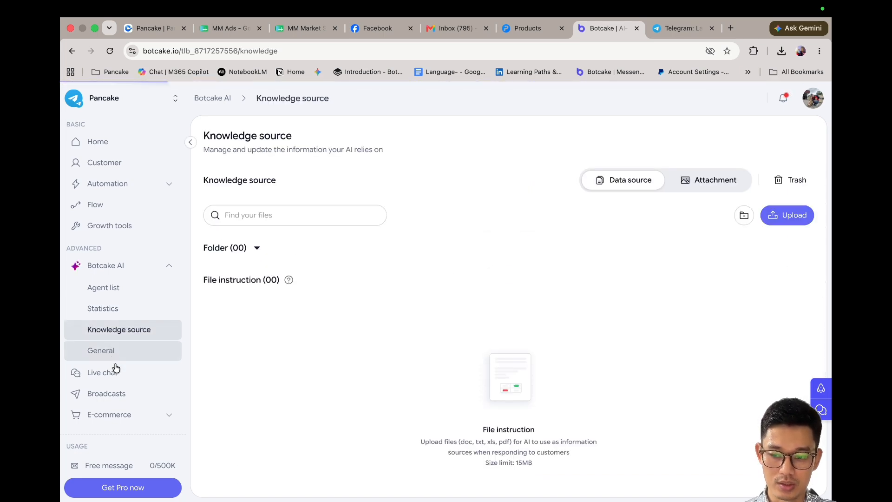
# - View the Broadcasts page, expand the E-commerce options and open the bot's Settings
pyautogui.click(117, 394)
pyautogui.click(131, 415)
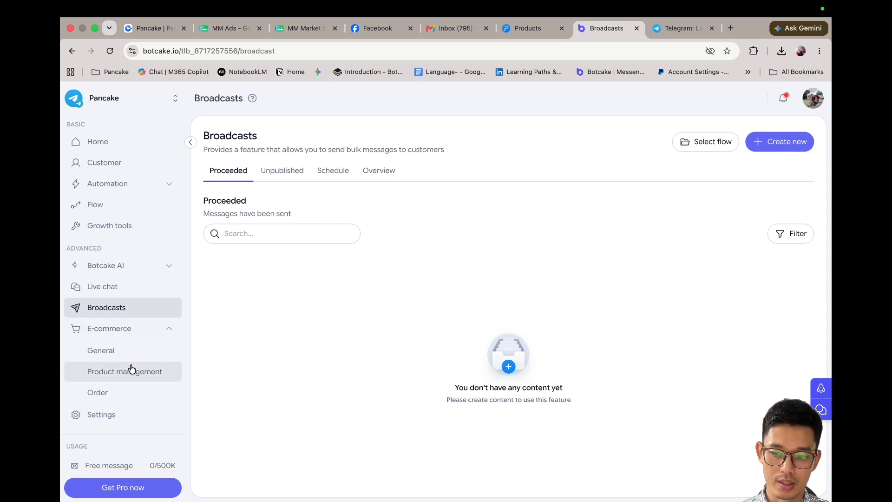
pyautogui.click(136, 415)
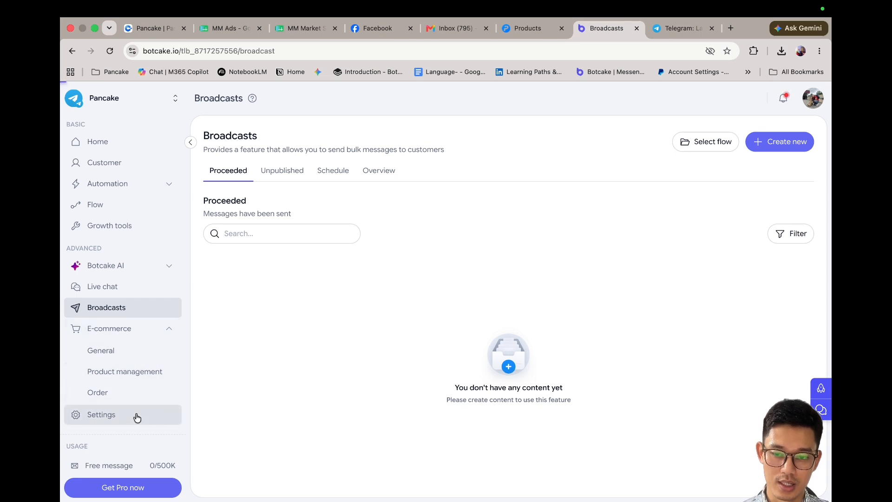